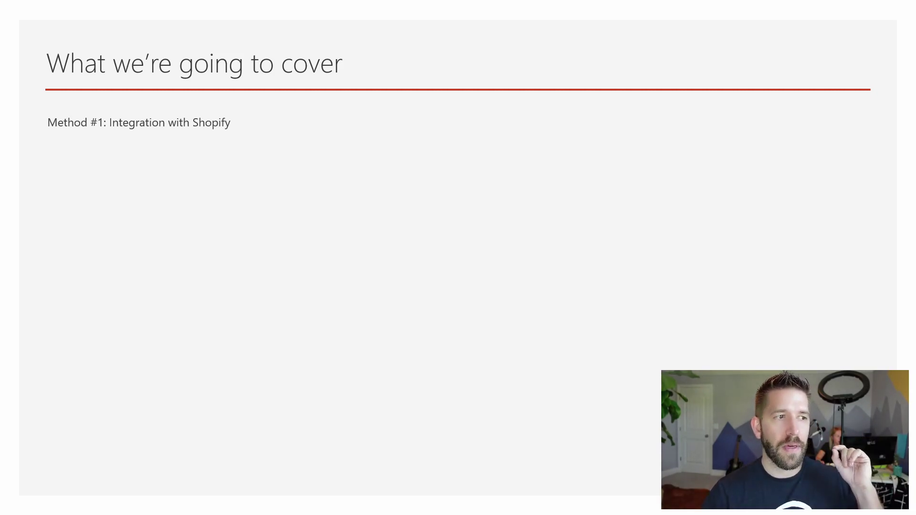
Reveal agenda methods two through four, then advance to the 'Method #1: Integrate with Shopify' slide.
click(462, 327)
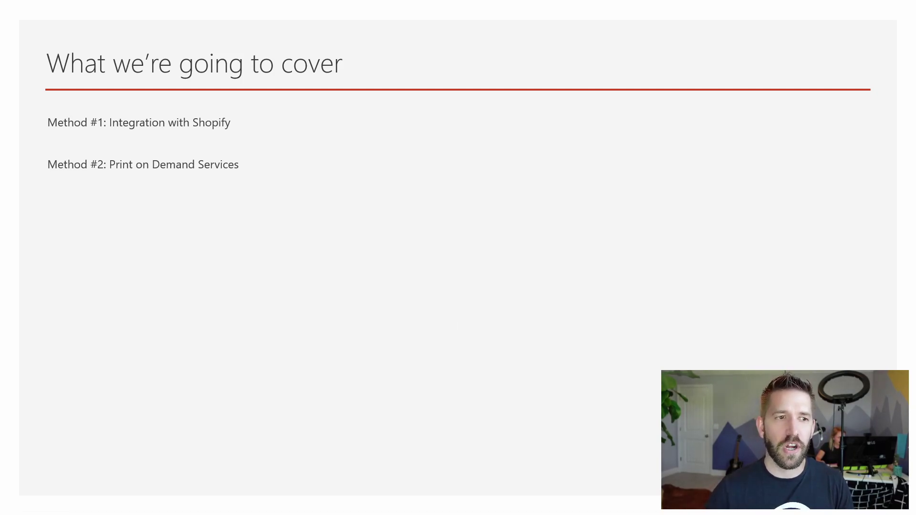
key(Right)
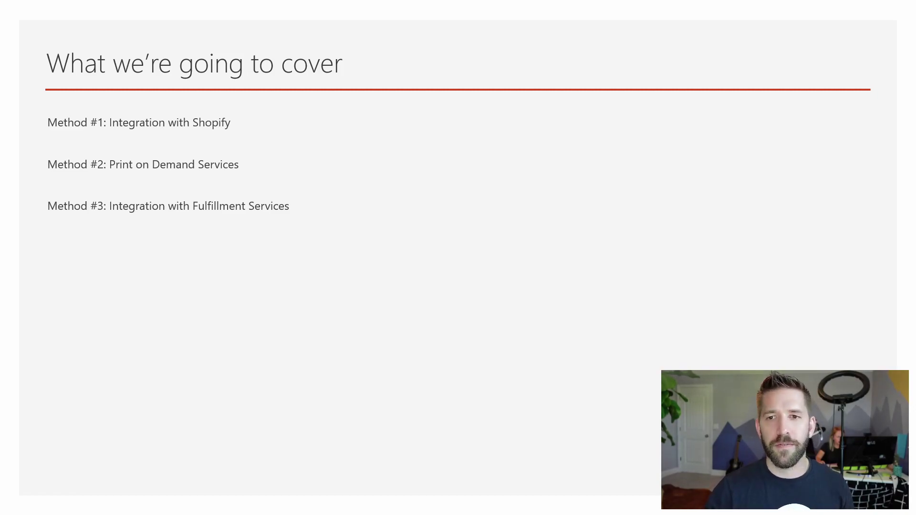
key(Right)
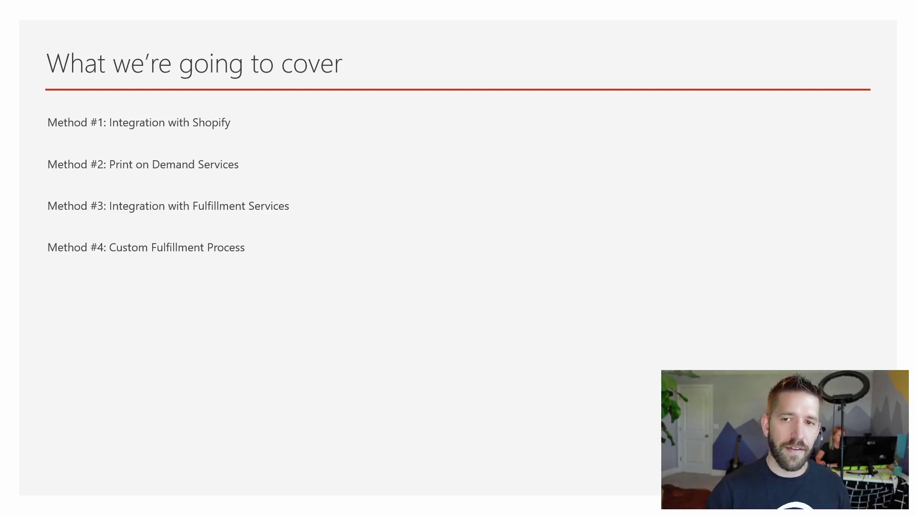
key(Right)
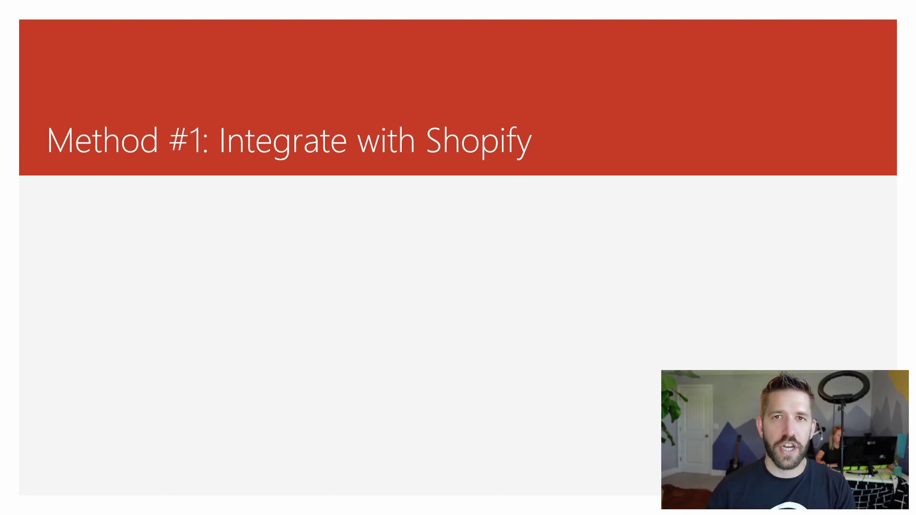
Reveal why and how to integrate with Shopify, then switch to Shopify's pricing page in Chrome.
key(Right)
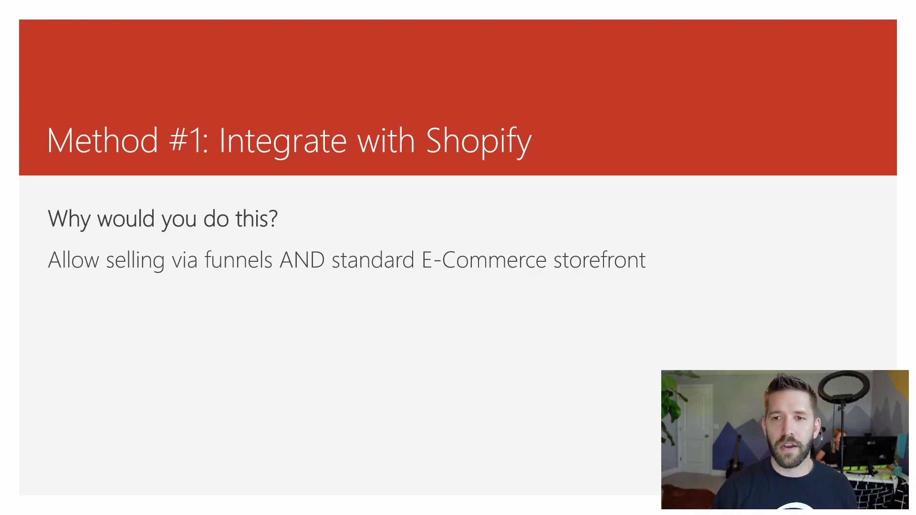
click(666, 326)
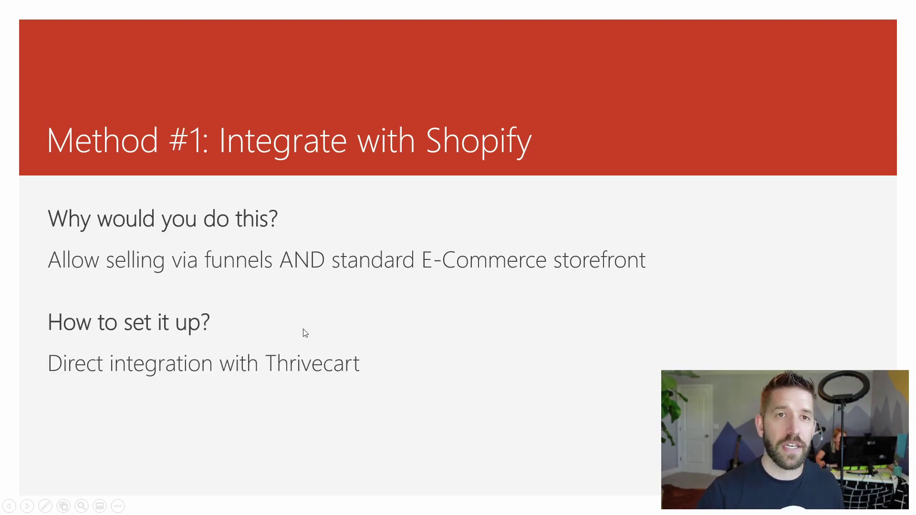
key(alt+Tab)
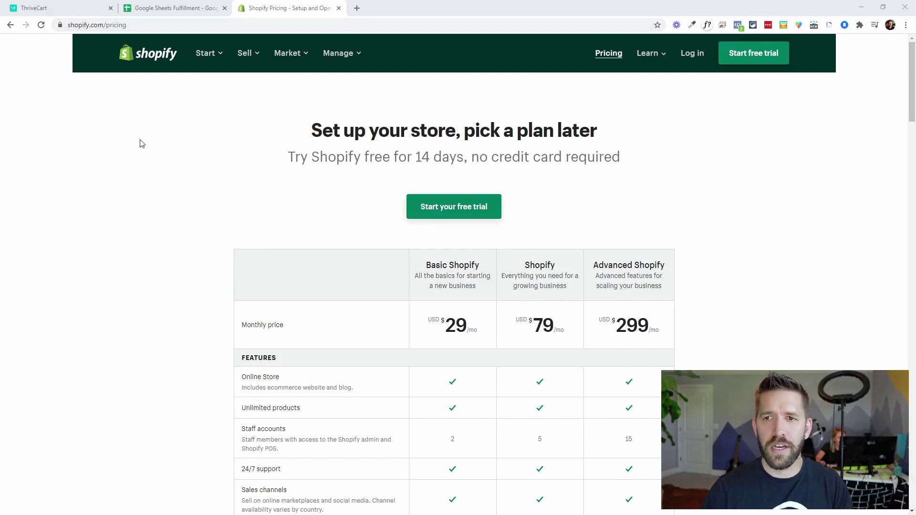
Scroll through Shopify's plan prices and feature comparison table, then switch to the ThriveCart products tab.
scroll(163, 153, down, 3)
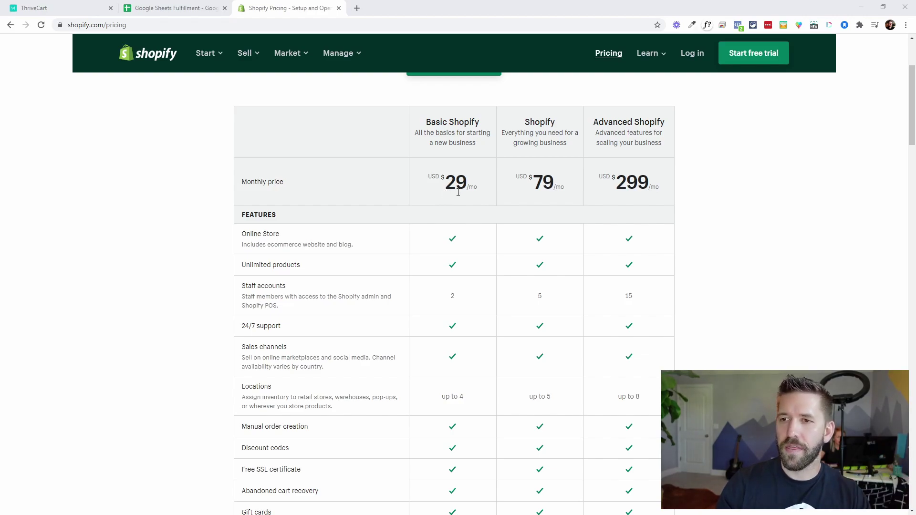
scroll(321, 286, down, 13)
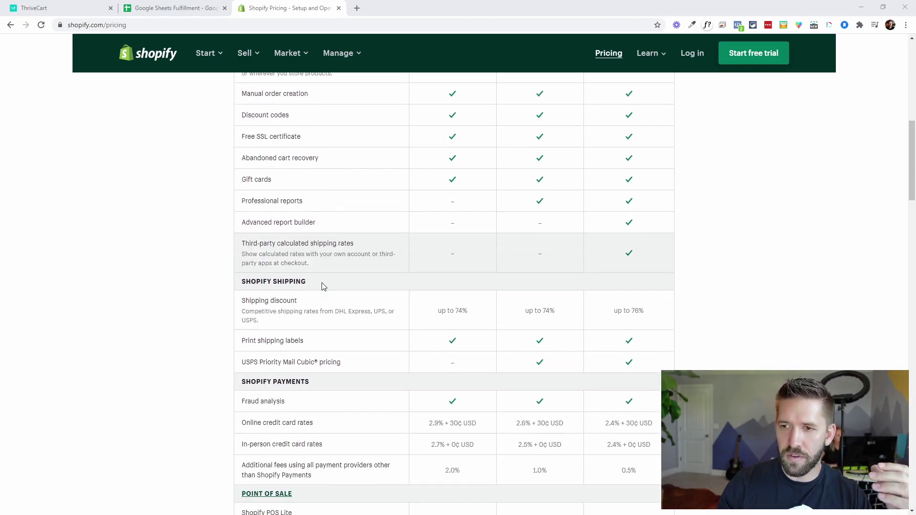
scroll(329, 305, down, 7)
scroll(349, 334, up, 20)
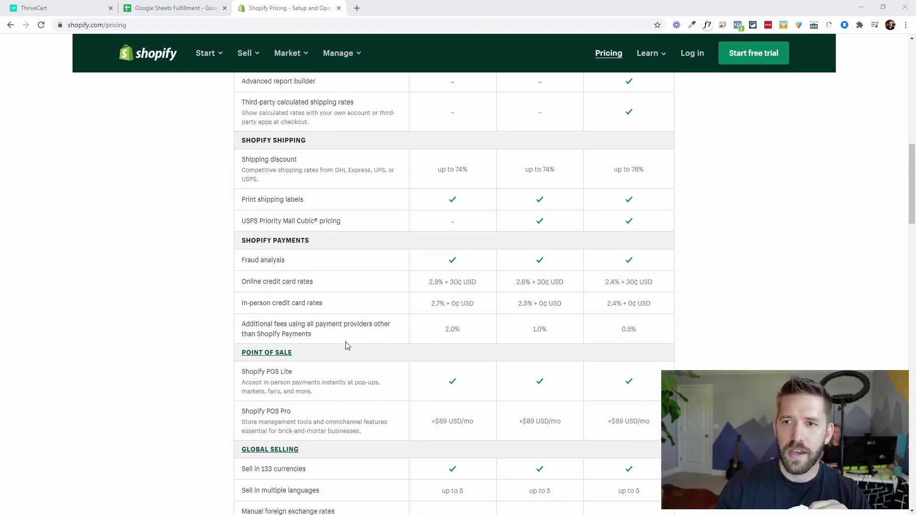
click(95, 6)
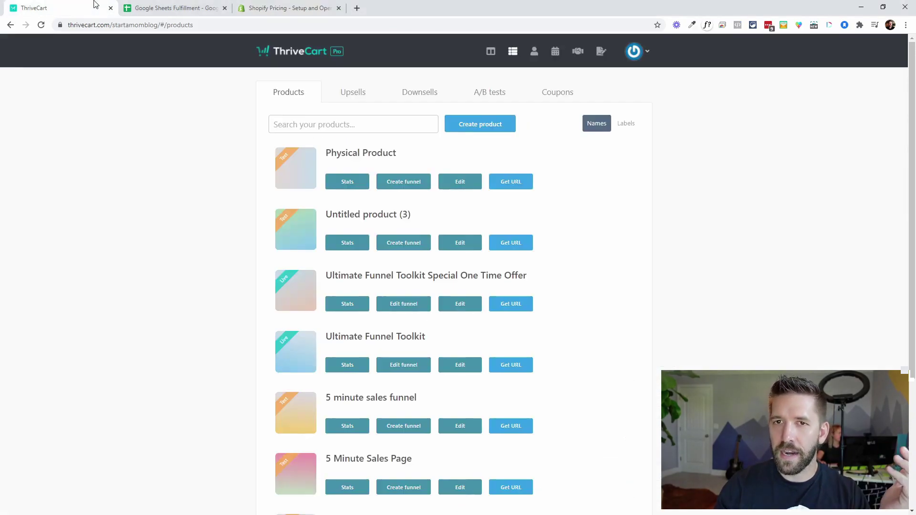
Go to account Settings, View integrations, and filter the list to Fulfillment services.
click(633, 52)
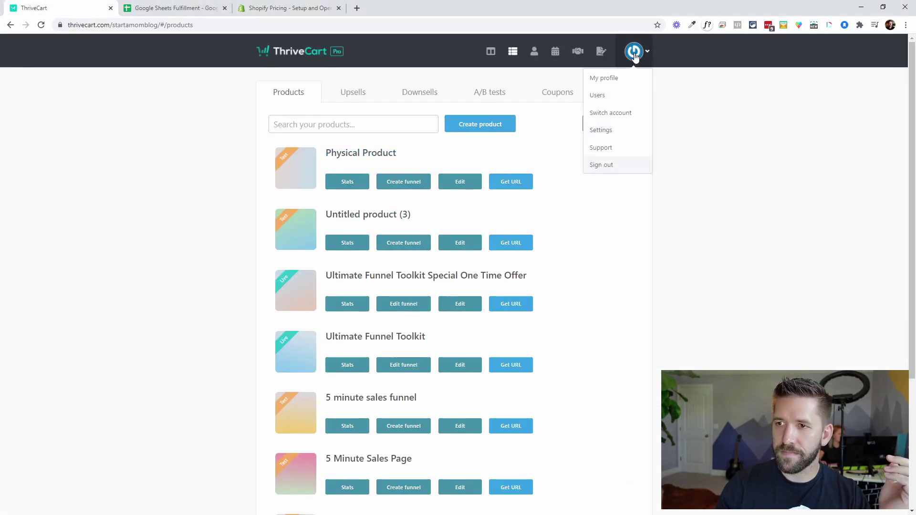
click(601, 136)
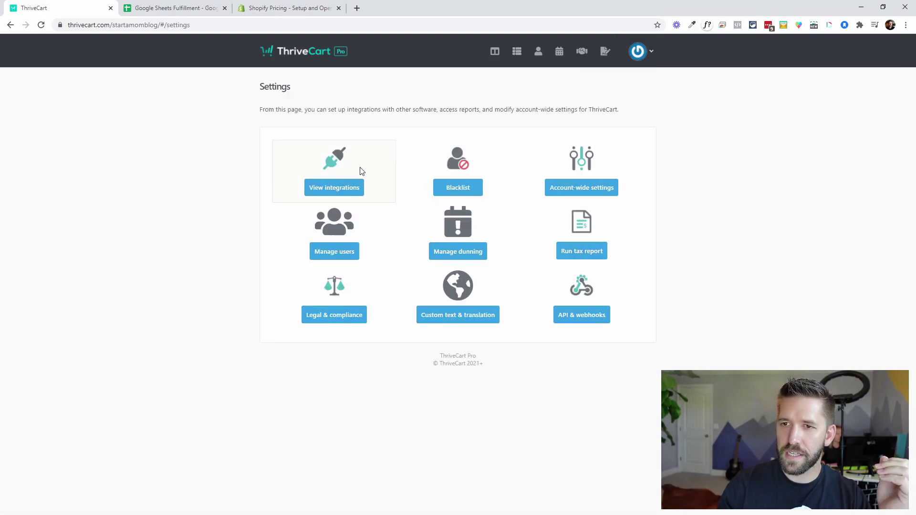
click(334, 188)
click(336, 152)
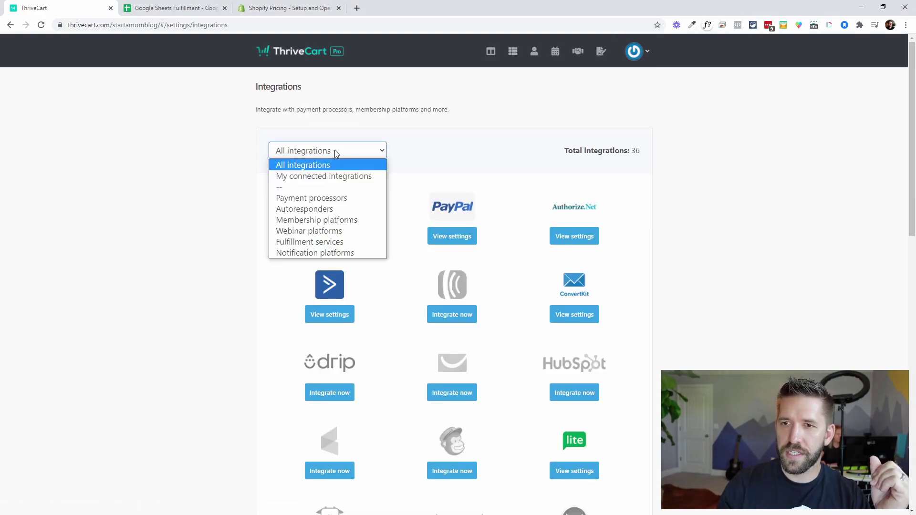
click(305, 242)
click(569, 285)
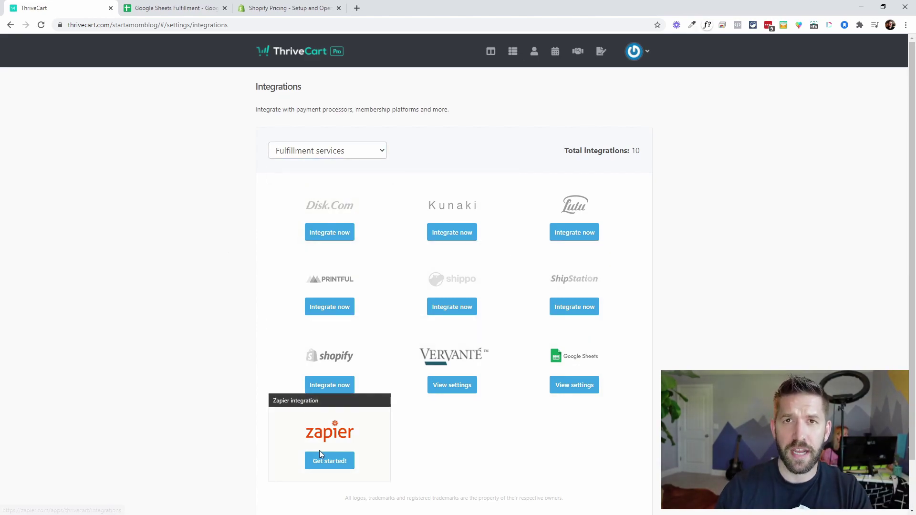
Check the Shopify integration notice that new connections are unavailable, then go back to the list.
click(319, 390)
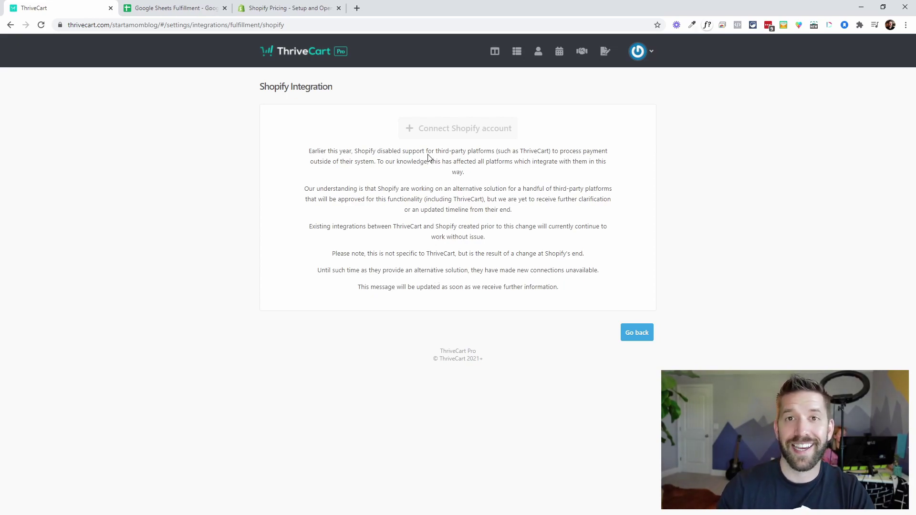
click(638, 336)
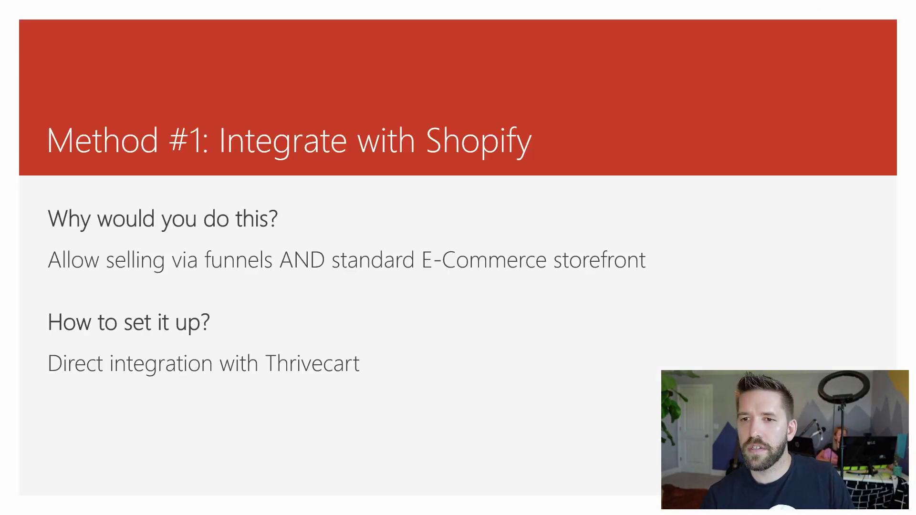
Advance to the 'Method #2: Print on Demand' slide and reveal its why and how points.
key(Right)
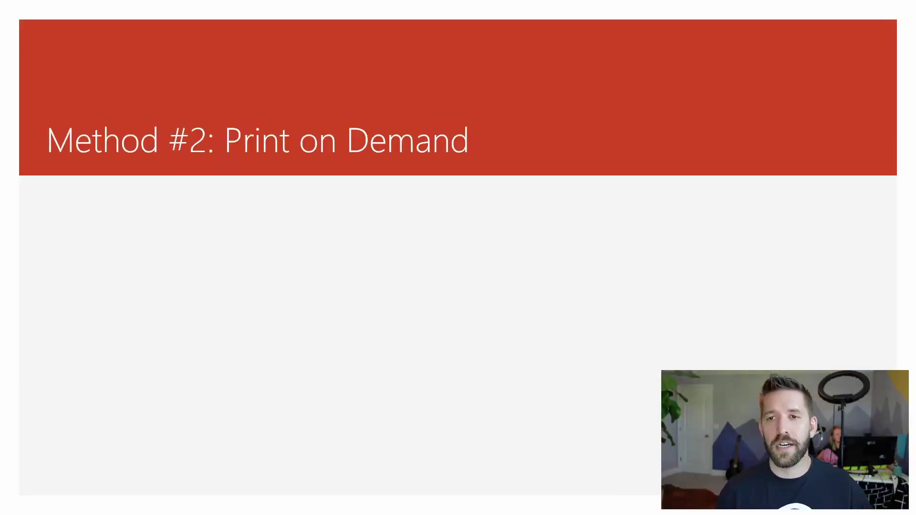
key(Right)
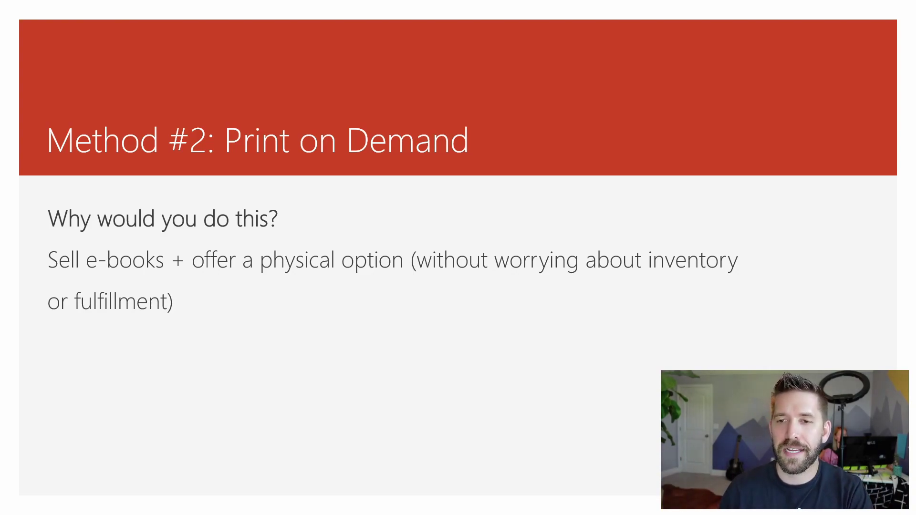
key(Right)
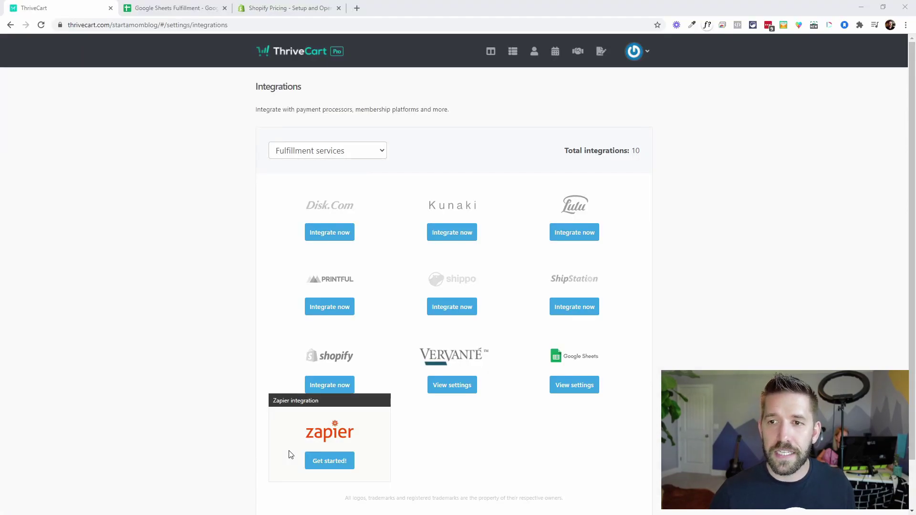
Search 'vervante fulfillment' in a new tab, browse store.vervante.com, then return to ThriveCart's integrations.
click(358, 8)
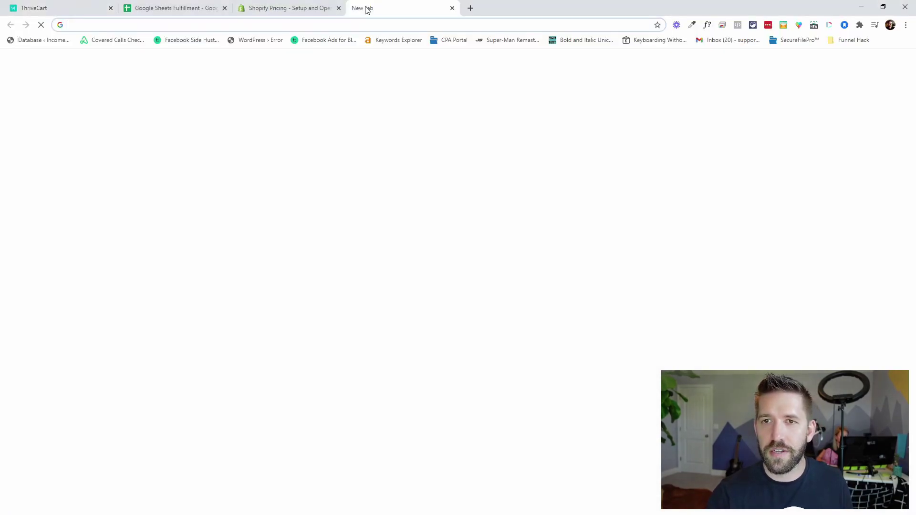
text(verv)
key(Return)
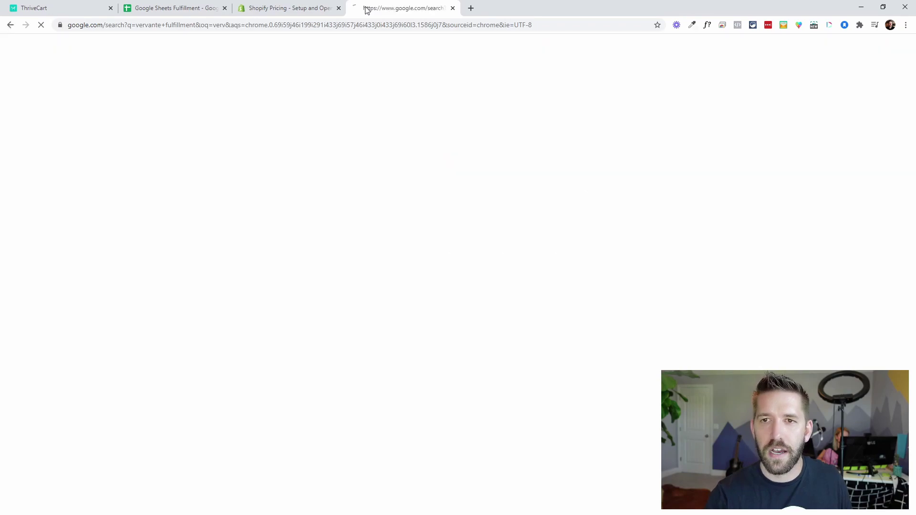
click(125, 139)
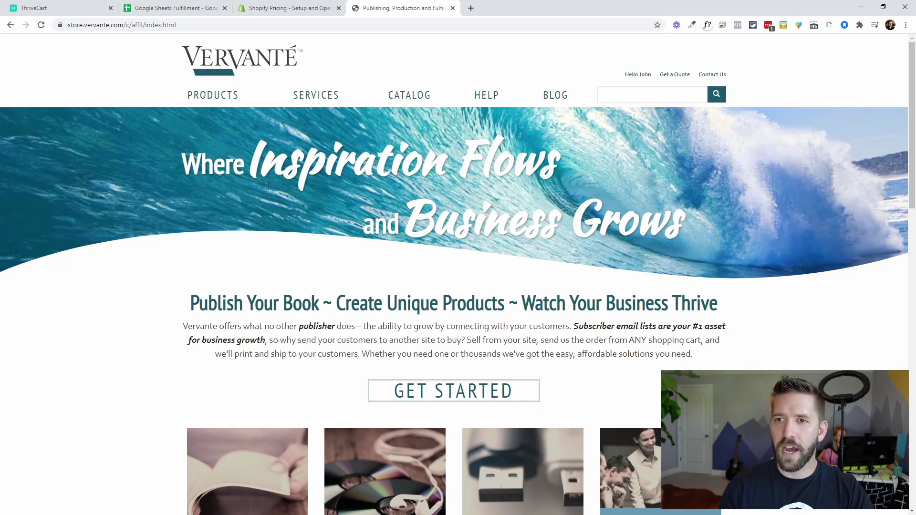
mouse_move(319, 93)
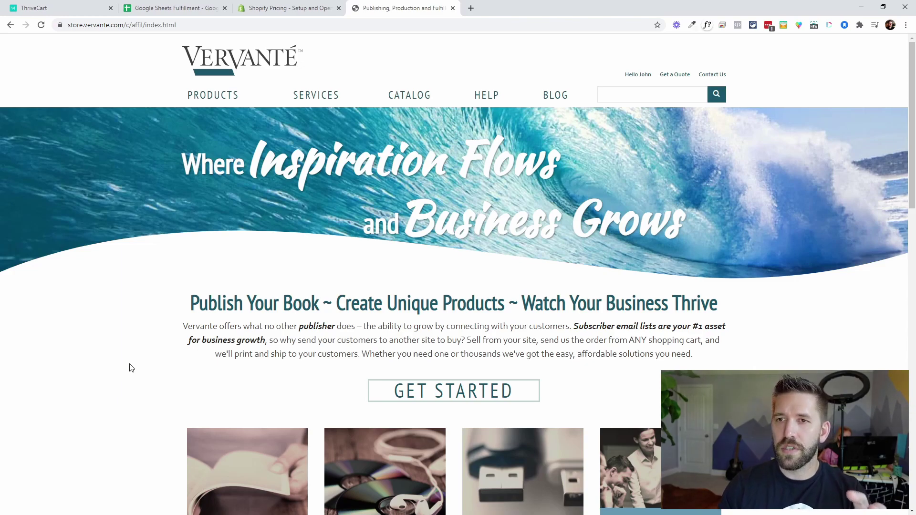
click(44, 6)
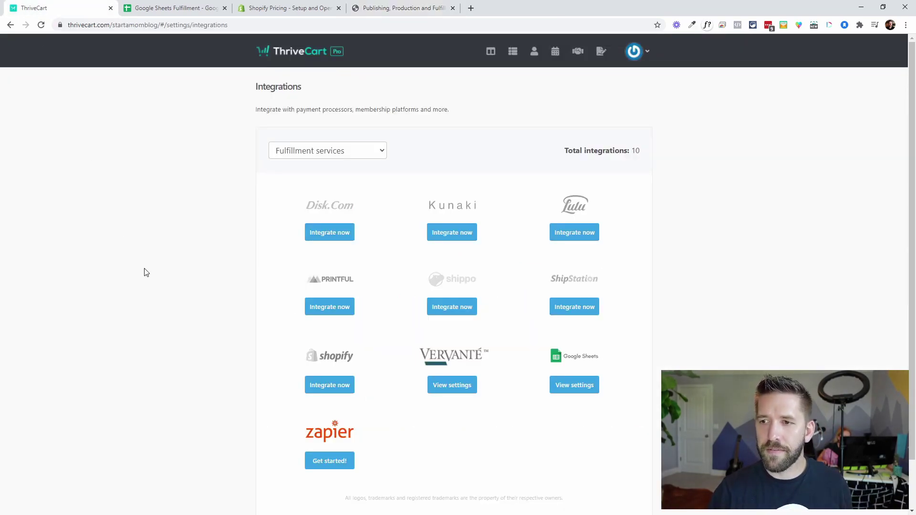
Disable and re-enable the Vervante integration in its settings, then return to the products list.
click(453, 385)
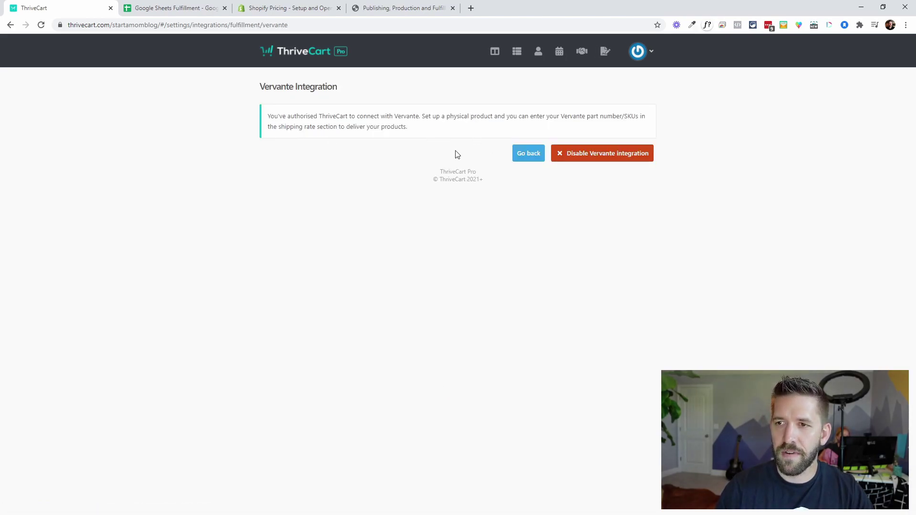
click(588, 153)
click(562, 152)
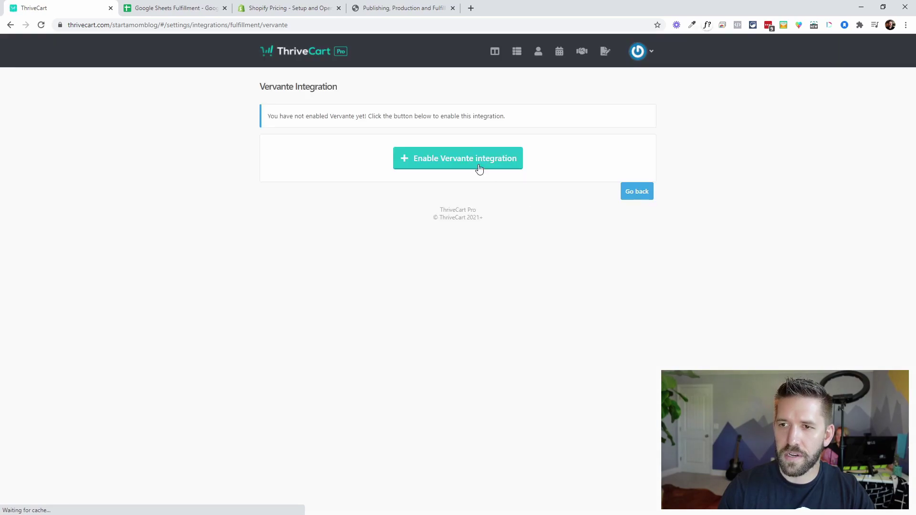
click(428, 162)
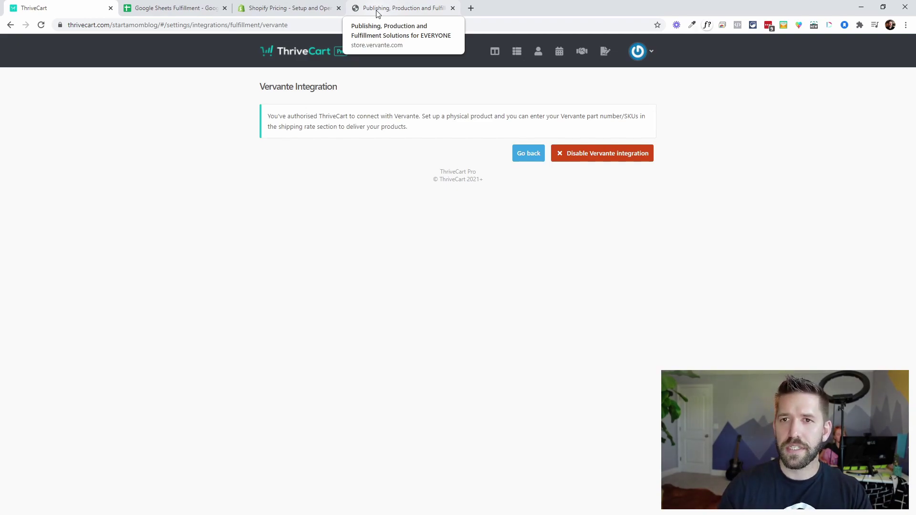
click(516, 54)
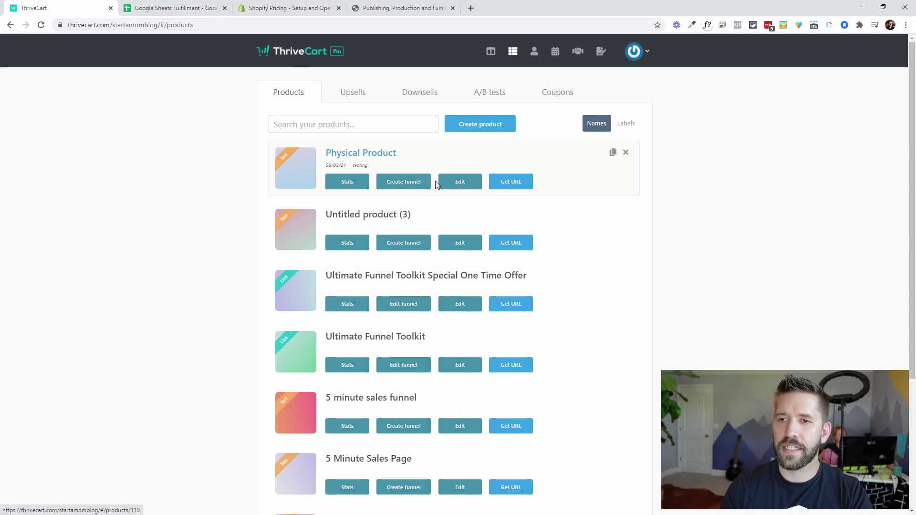
Create a new physical product.
click(477, 128)
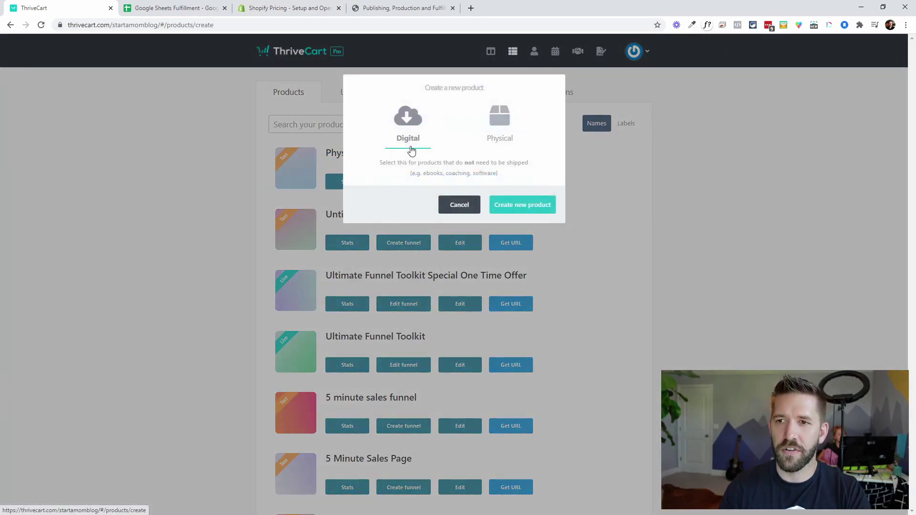
click(497, 134)
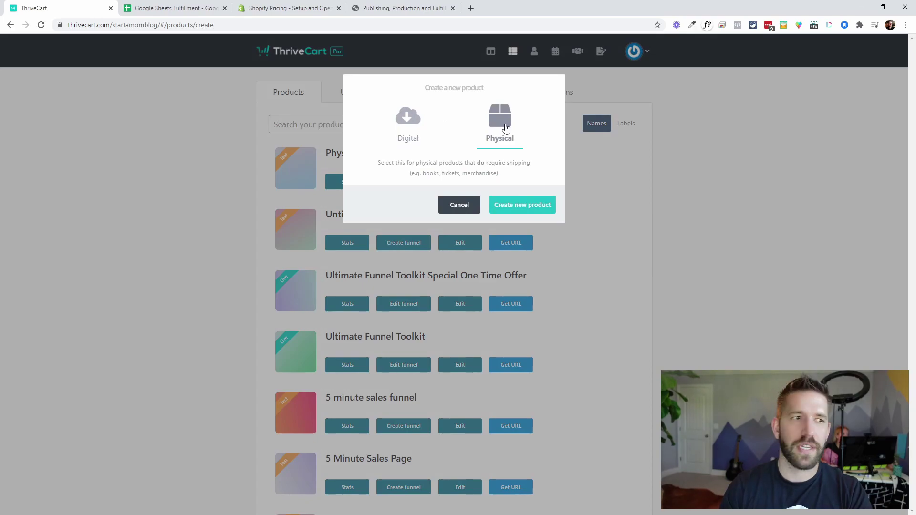
click(528, 211)
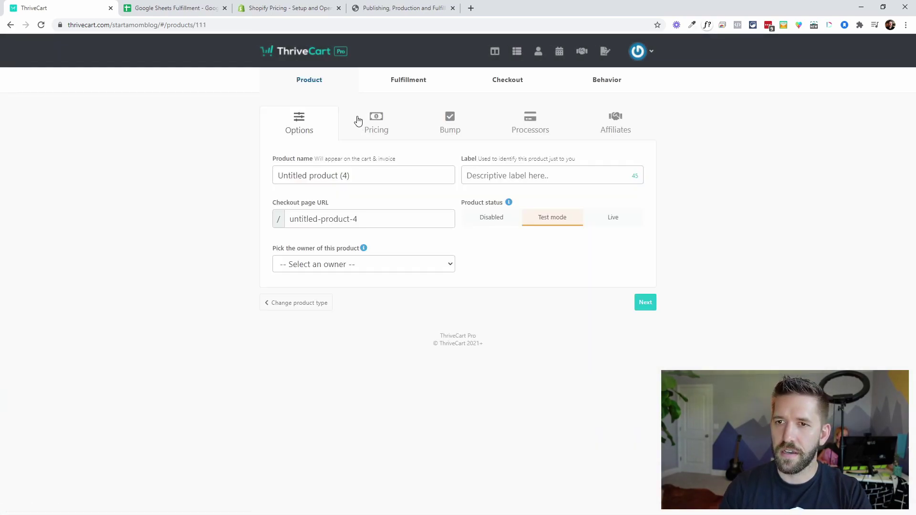
Name the product 'Print on Demand', assign its owner, and continue to pricing.
triple_click(340, 176)
key(BackSpace)
text(Print on Demand)
key(Tab)
key(Tab)
click(333, 264)
click(346, 310)
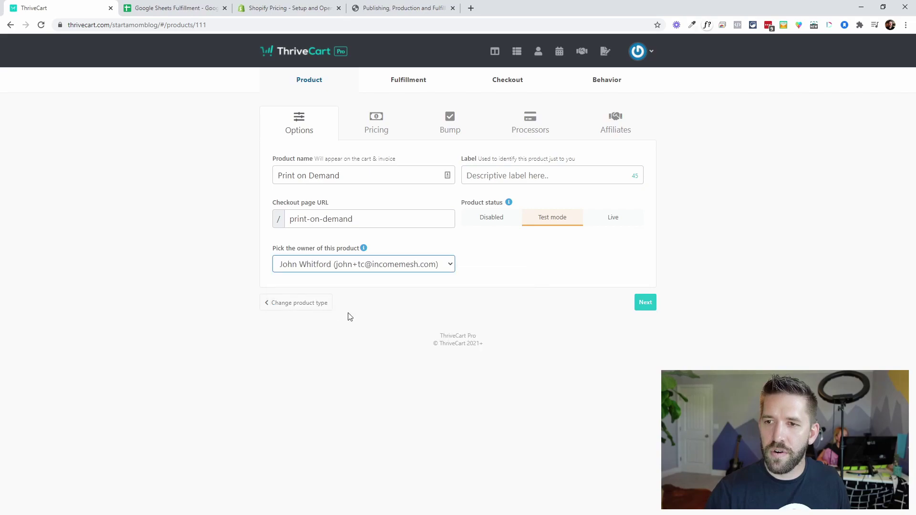
click(645, 305)
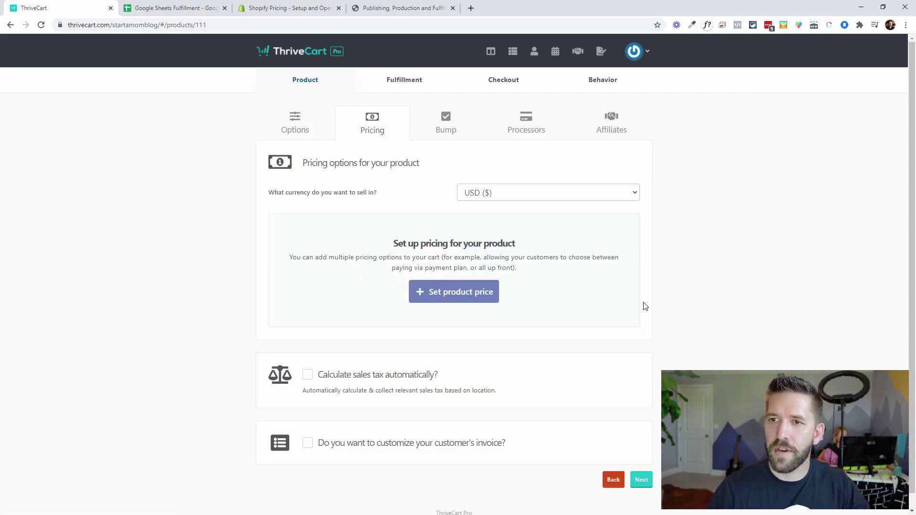
Add a One-time payment price of $17.00 and skip the bump offer.
click(459, 292)
click(389, 216)
text(17)
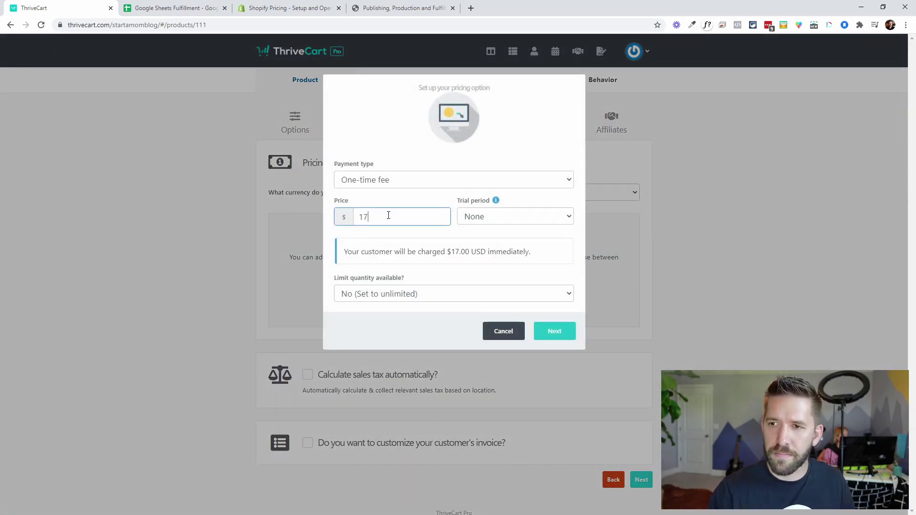
click(553, 330)
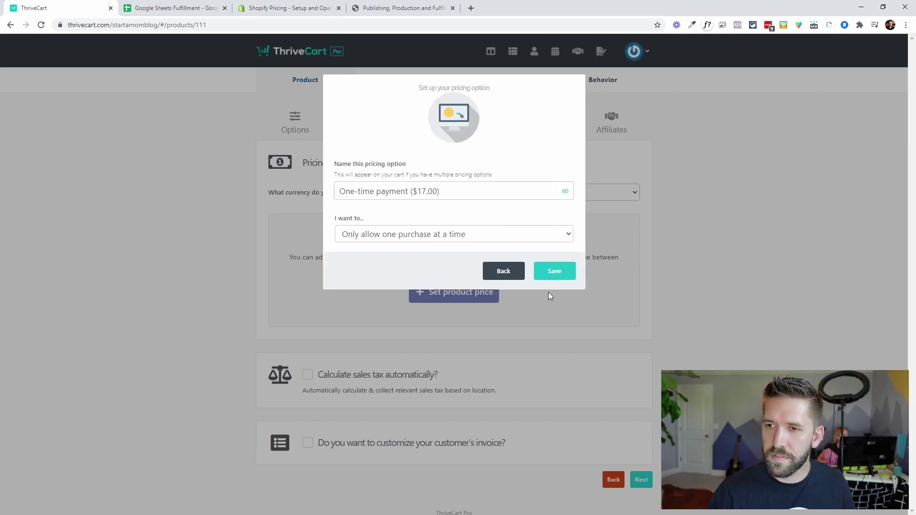
click(554, 269)
click(645, 418)
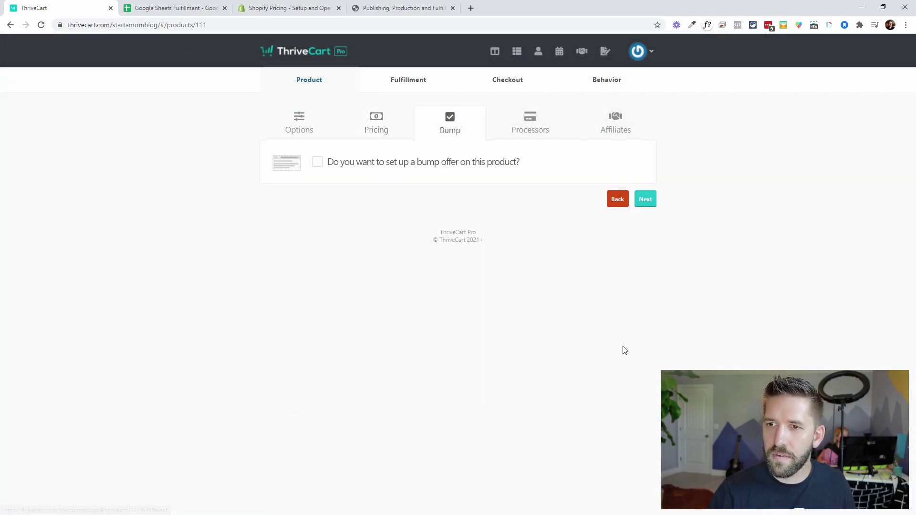
click(645, 199)
Enable Stripe with the chosen account as payment processor, then continue to shipping setup.
click(491, 252)
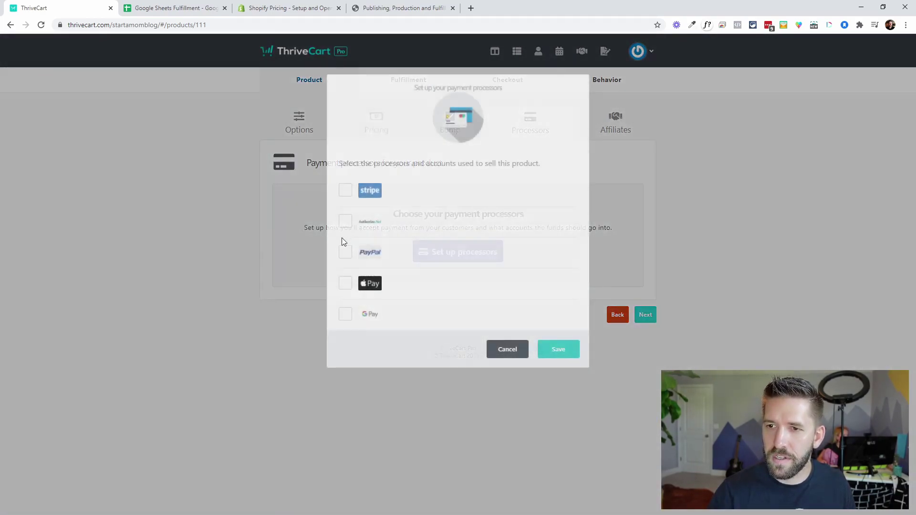
click(346, 190)
click(432, 193)
click(440, 199)
click(440, 199)
click(455, 214)
click(554, 348)
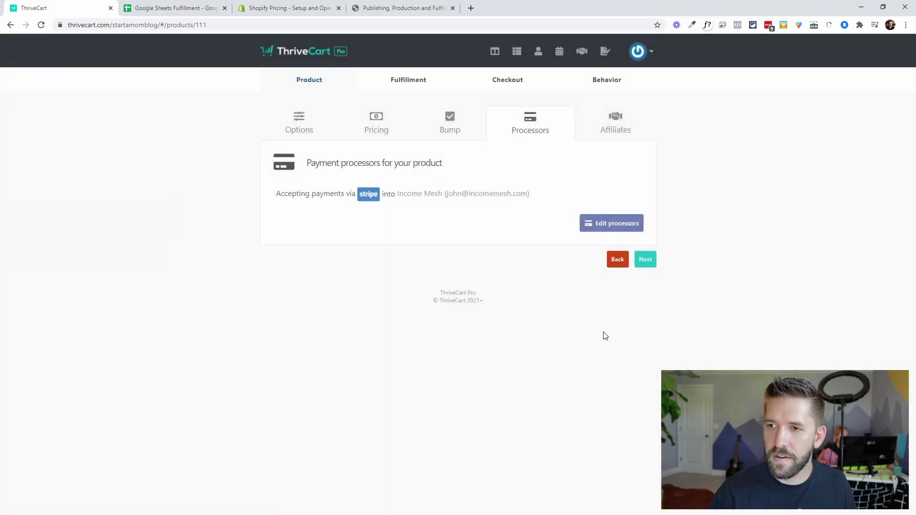
click(652, 258)
click(644, 199)
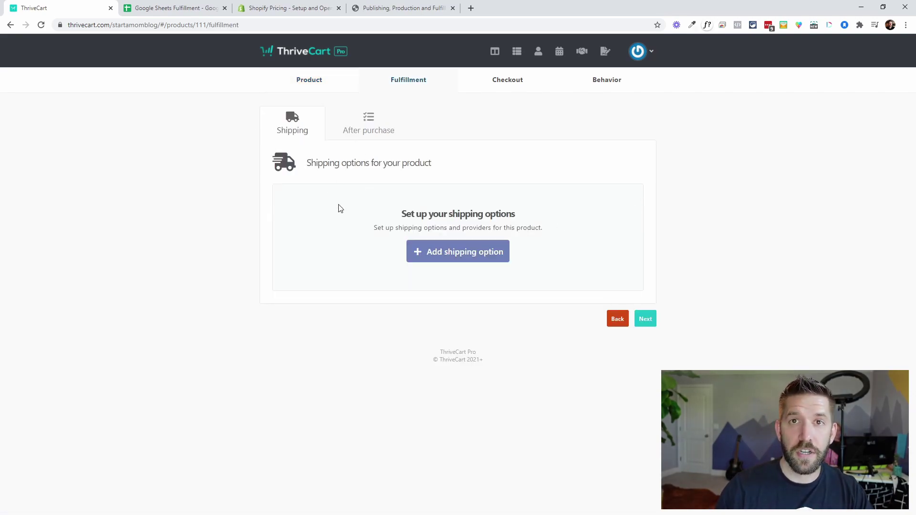
Add a 'Flat Rate Shipping' option fulfilled by Vervante with a $12 worldwide charge.
click(444, 264)
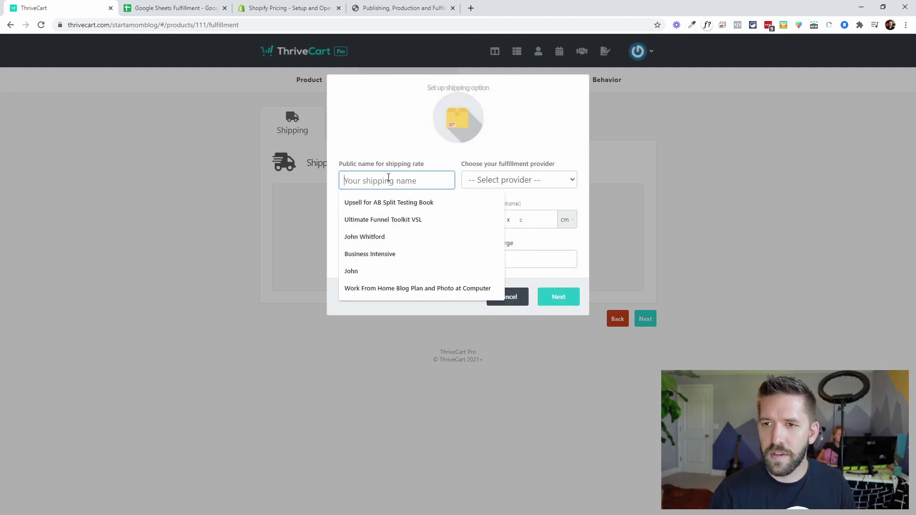
text(Flat Rate Shipping)
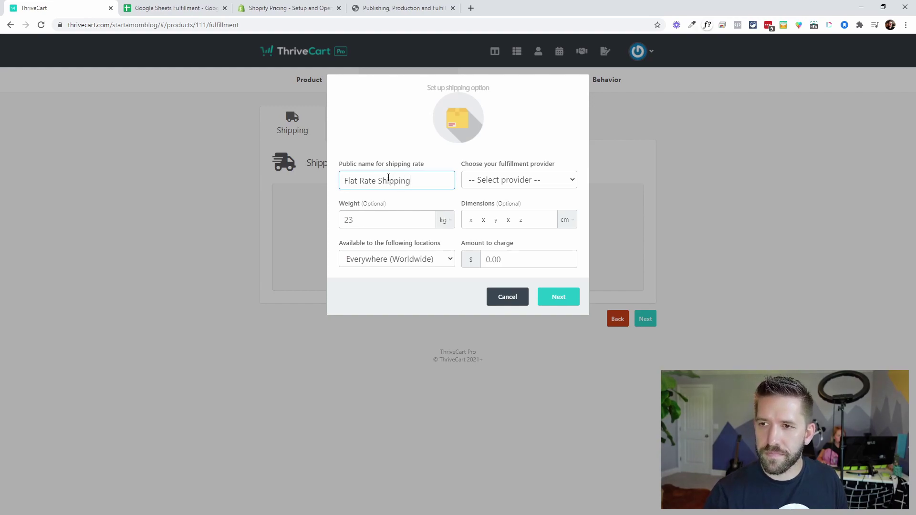
click(512, 183)
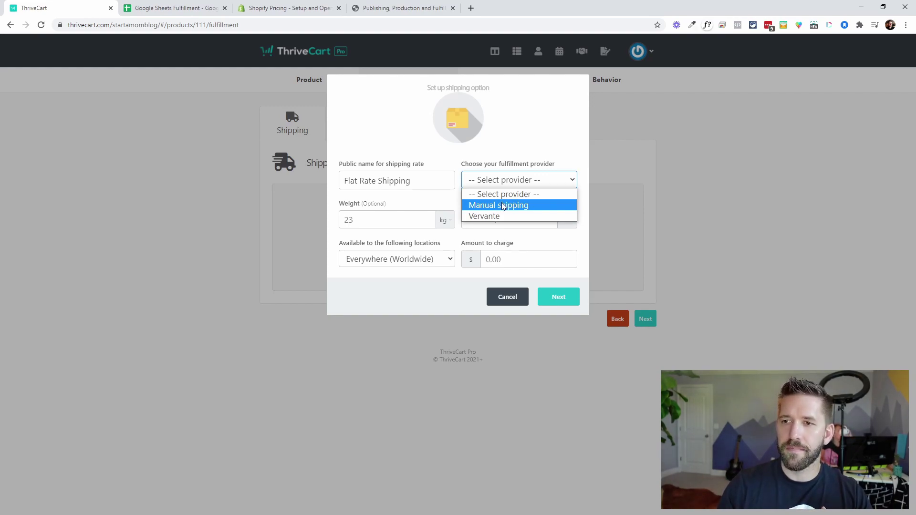
click(499, 217)
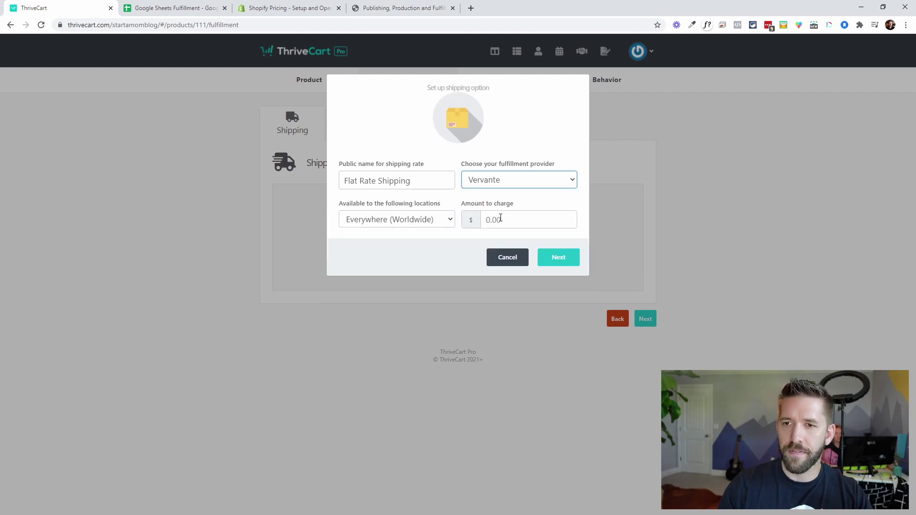
click(511, 184)
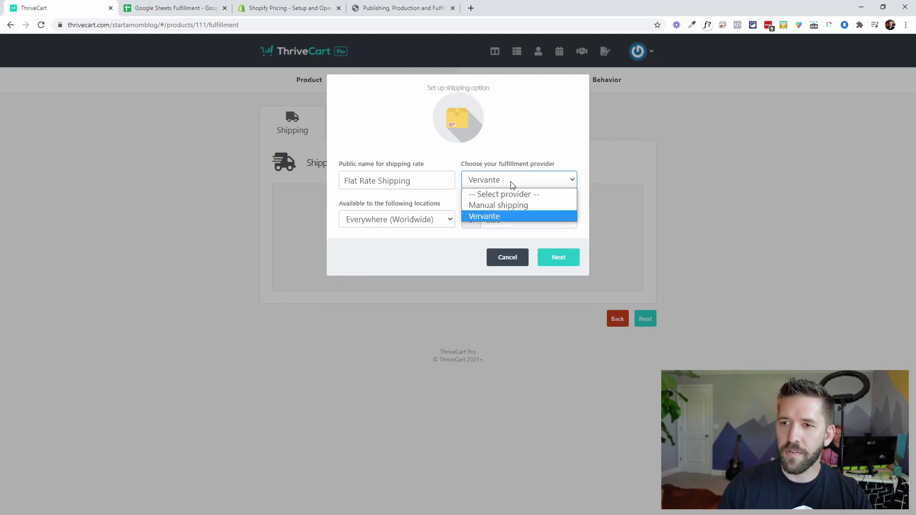
click(497, 205)
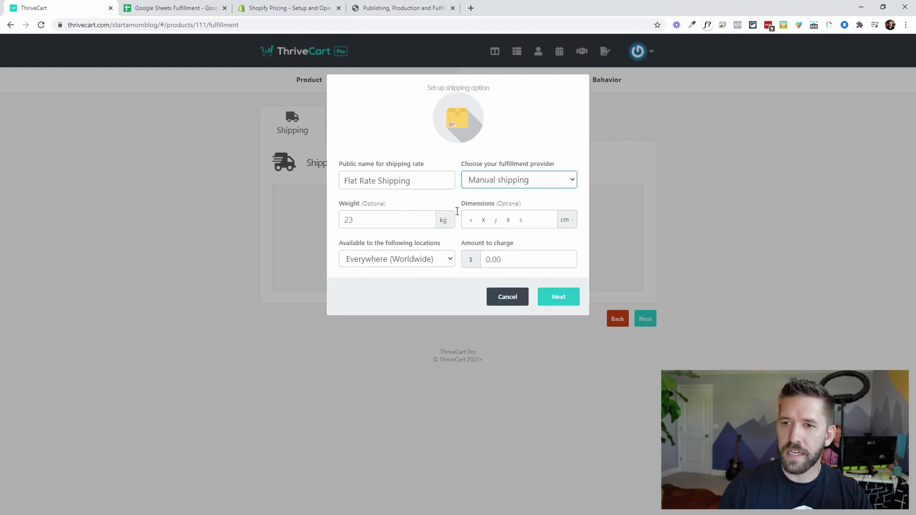
click(484, 222)
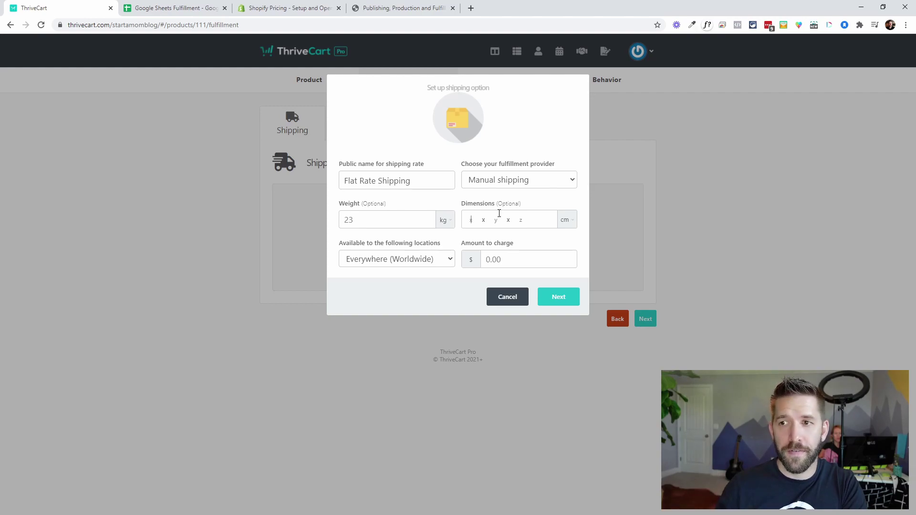
click(506, 184)
click(504, 216)
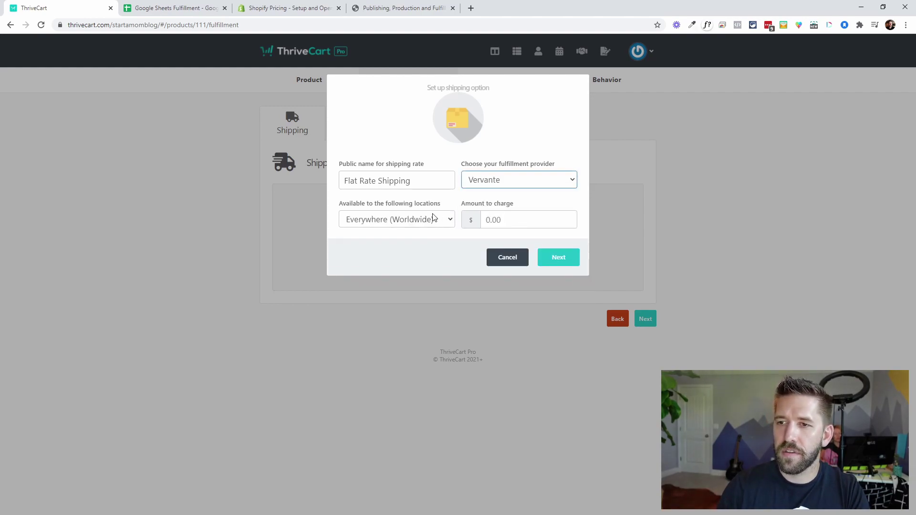
click(483, 222)
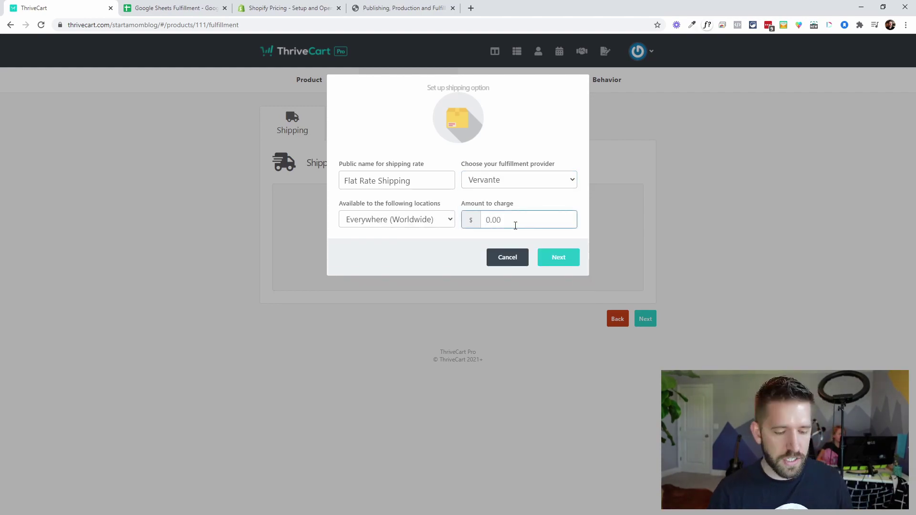
text(12)
click(444, 253)
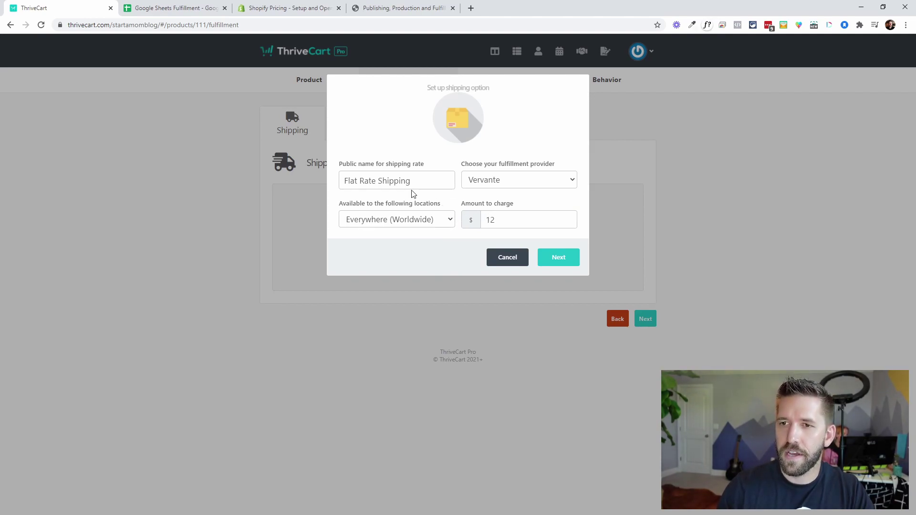
Keep the option available All the time, reach the Vervante SKU field, and switch to the Vervante store.
click(548, 258)
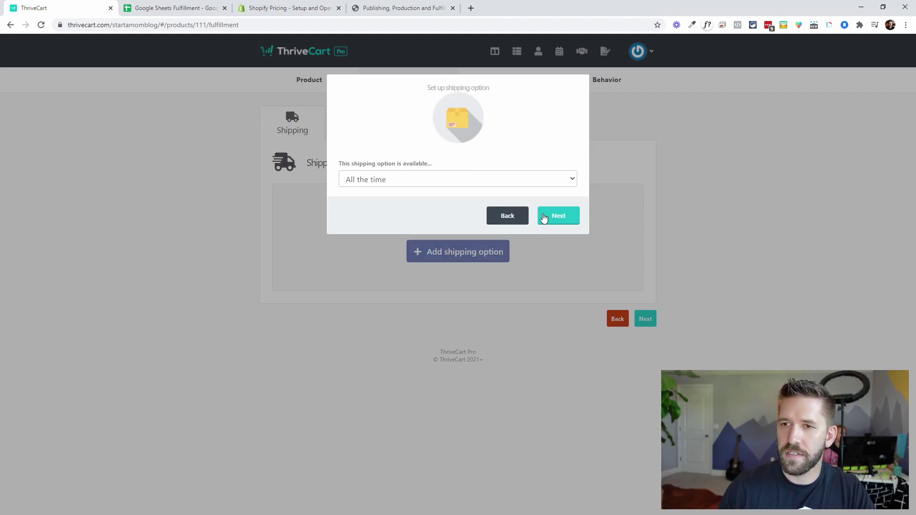
click(458, 183)
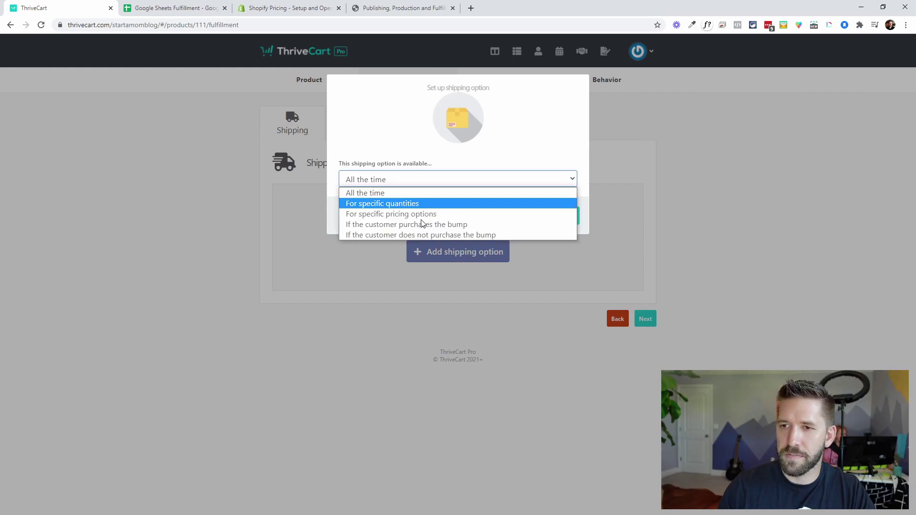
click(454, 177)
click(557, 217)
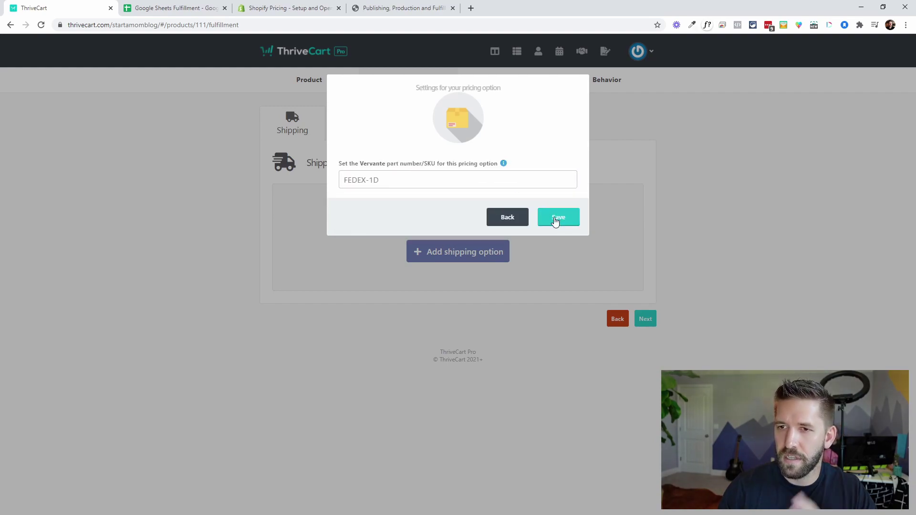
click(373, 177)
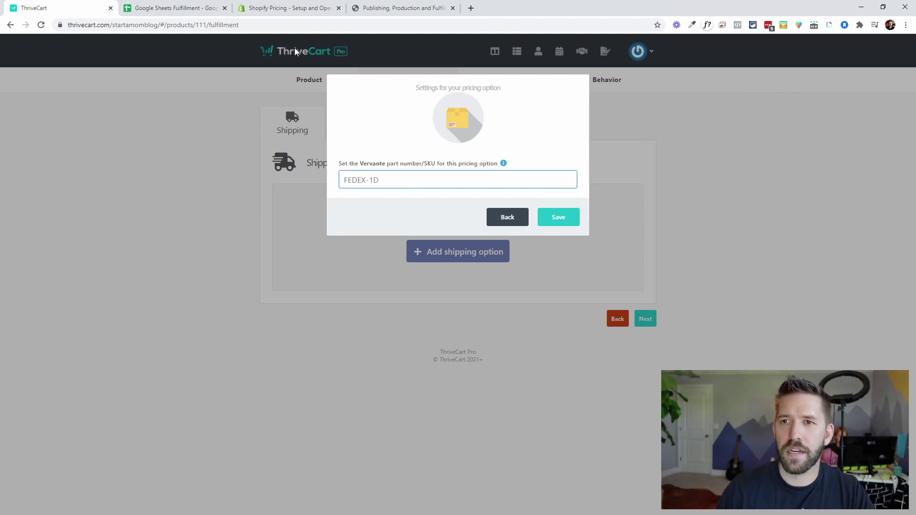
click(375, 7)
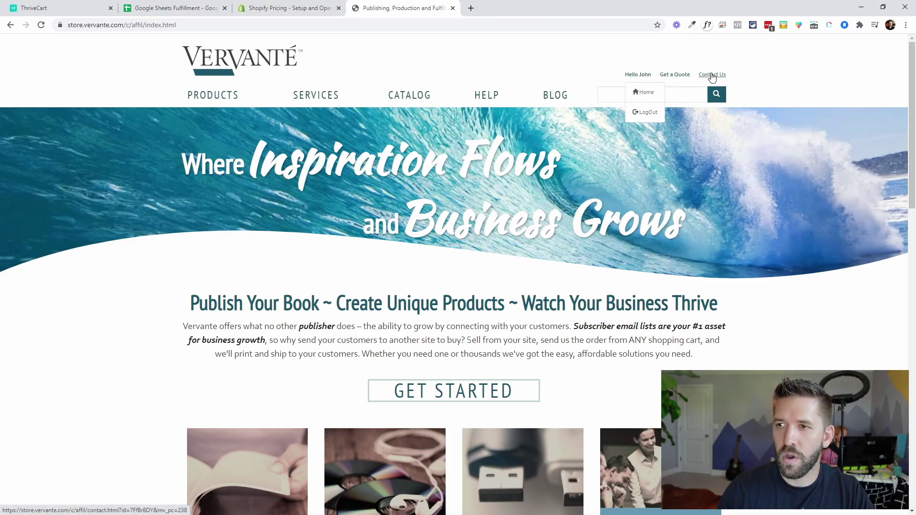
View the Vervante PRODUCTS menu categories, then return to ThriveCart's SKU settings.
mouse_move(221, 103)
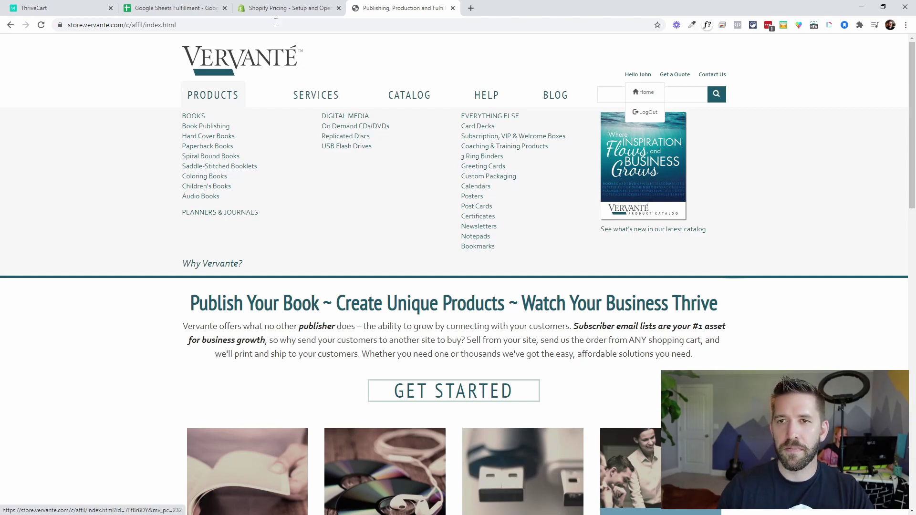
click(53, 8)
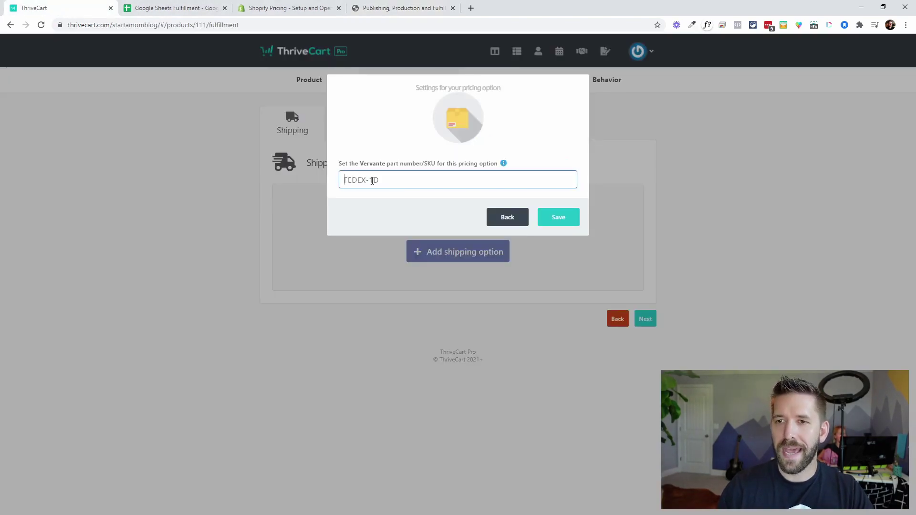